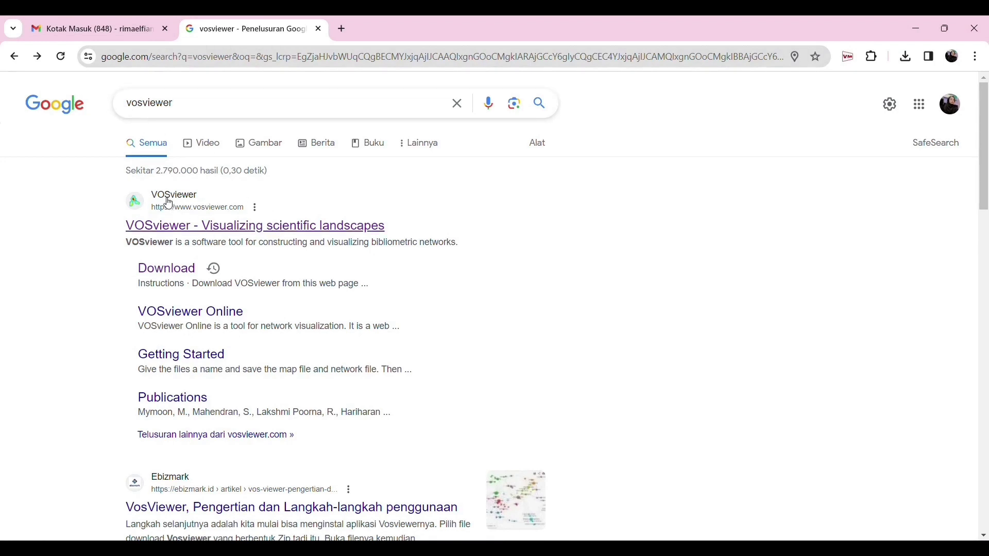
Step: Open the VOSviewer website from the search results and download VOSviewer 1.6.20 for Microsoft Windows systems
click(198, 235)
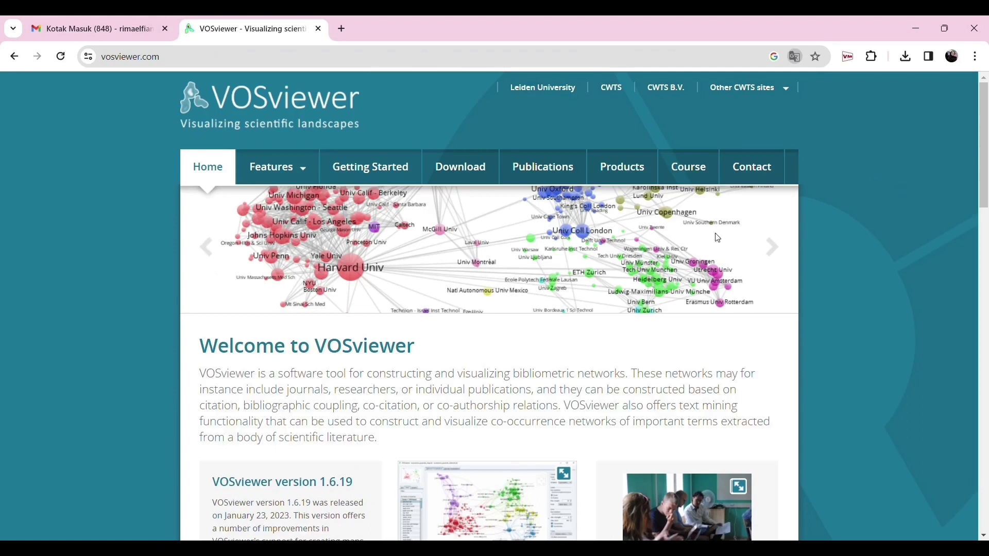
drag(986, 189, 984, 247)
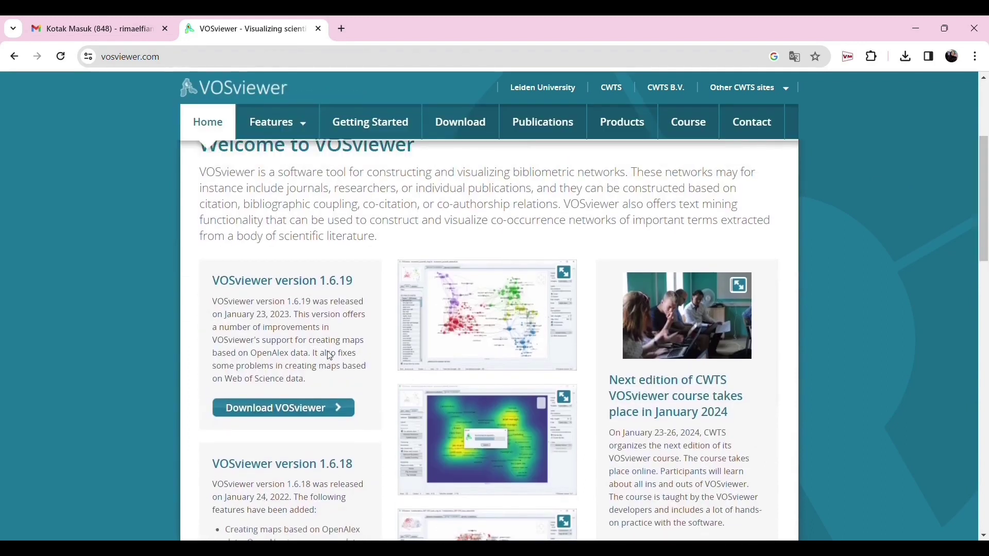
click(282, 410)
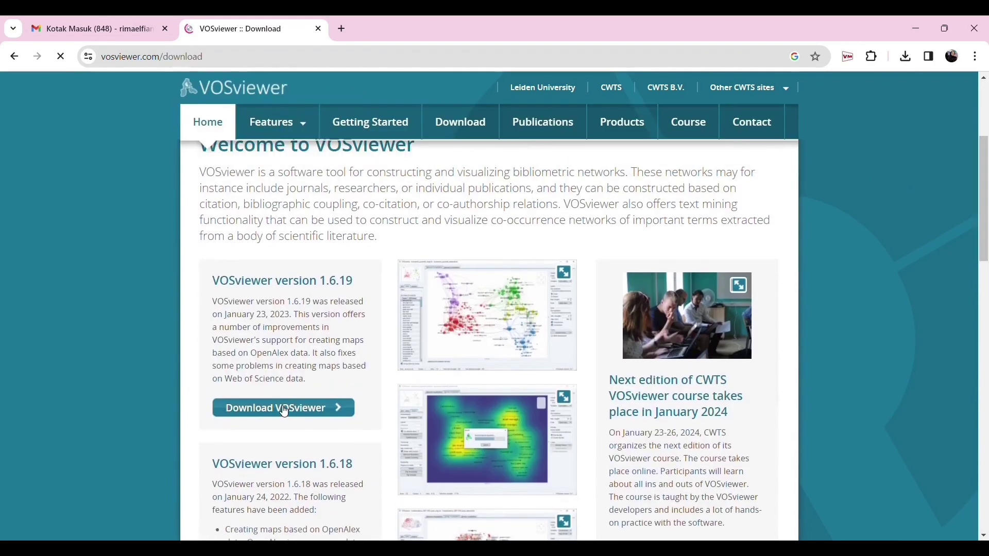
click(287, 334)
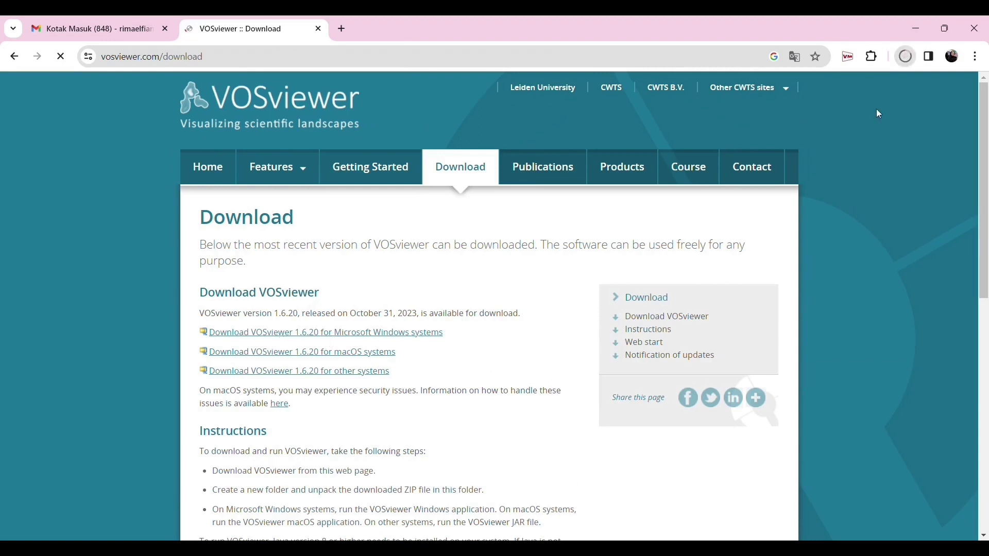
key(ctrl+j)
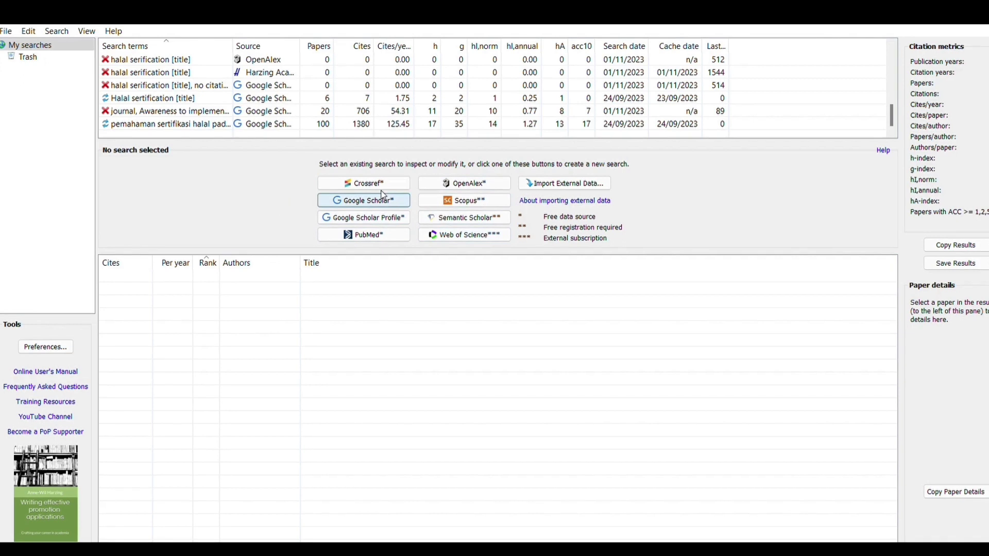
Step: Switch to Publish or Perish and start a new Google Scholar search with "journal" as the publication name
click(392, 199)
key(Tab)
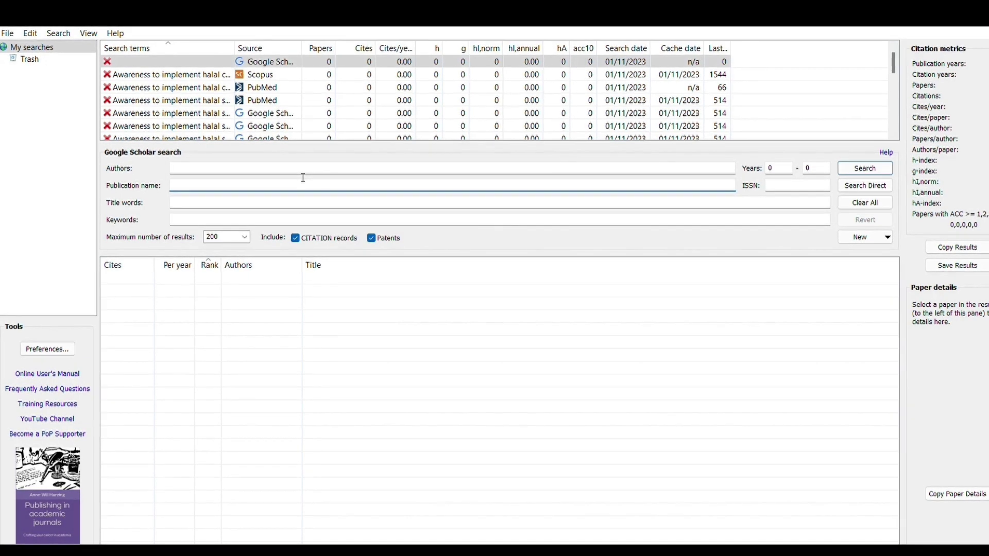
click(304, 179)
text(jo)
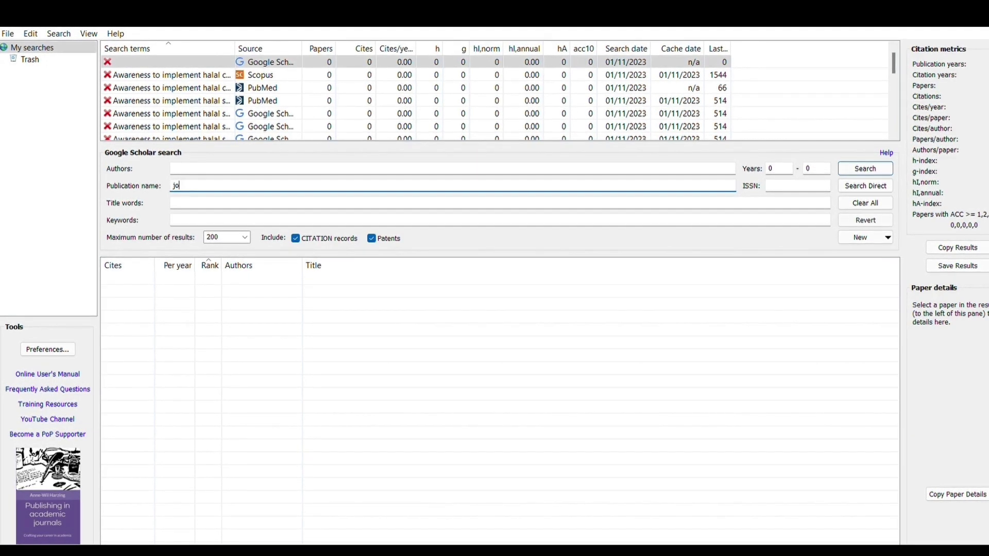
text(urnal)
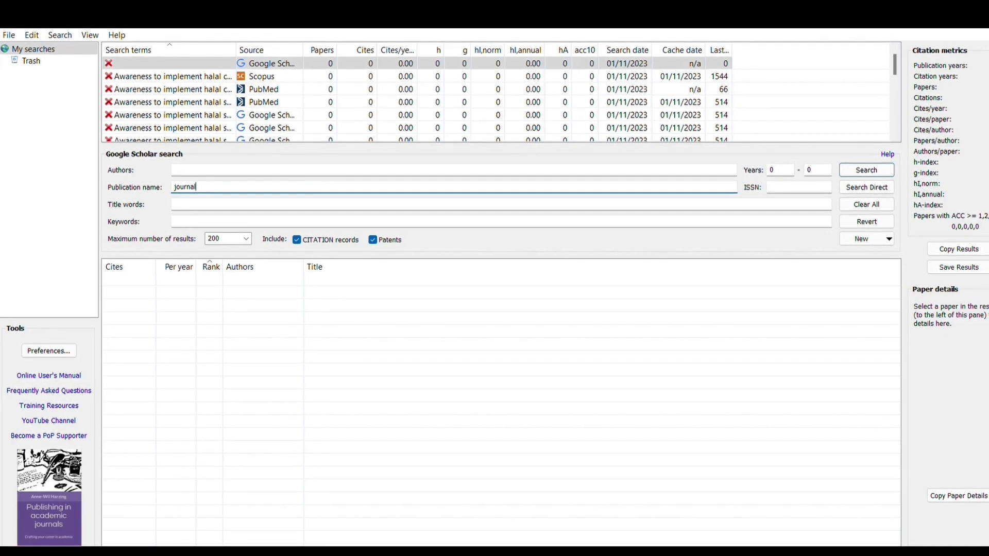
Step: Enter "Awareness to implement halal certification" as the search keywords
click(226, 221)
text(Awe)
key(BackSpace)
text(areness)
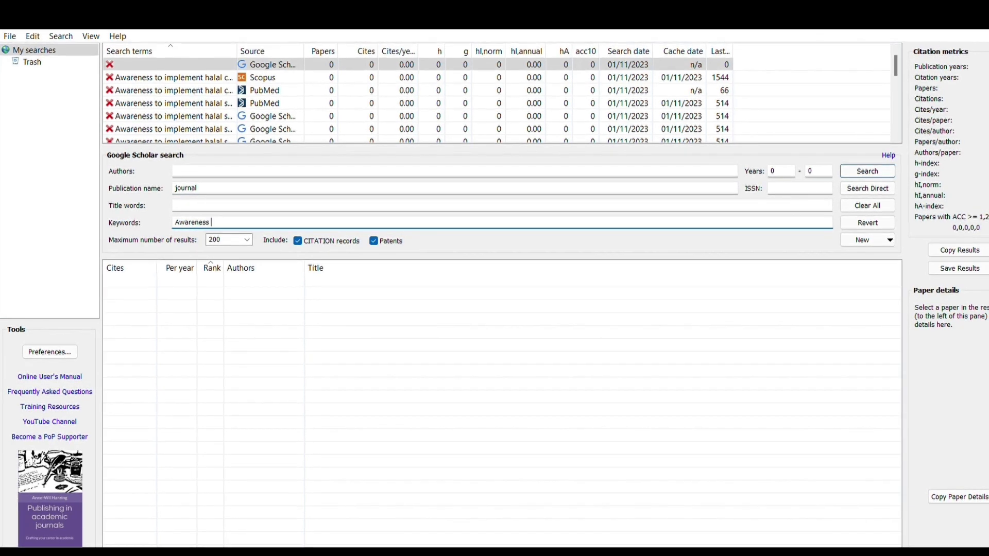
text( to implement)
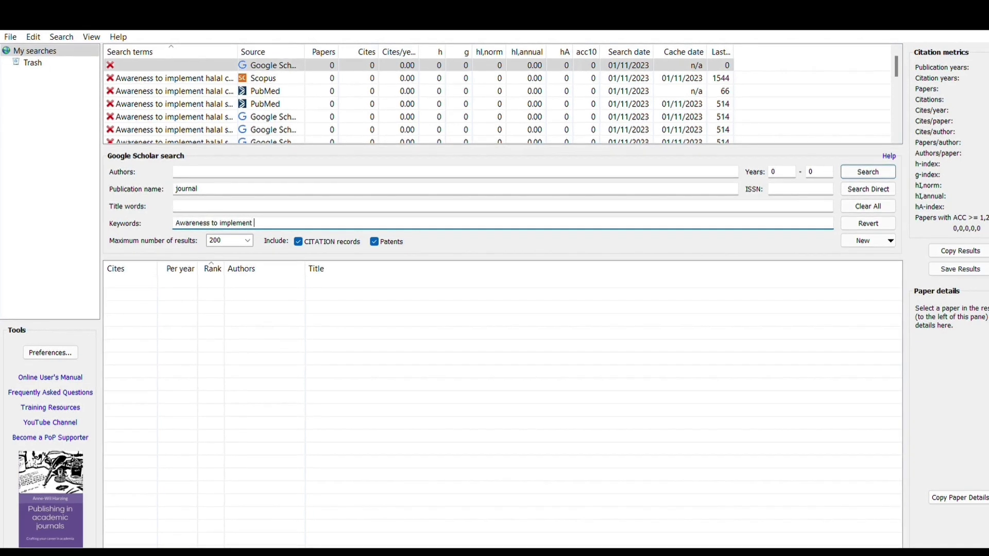
text( halal certification)
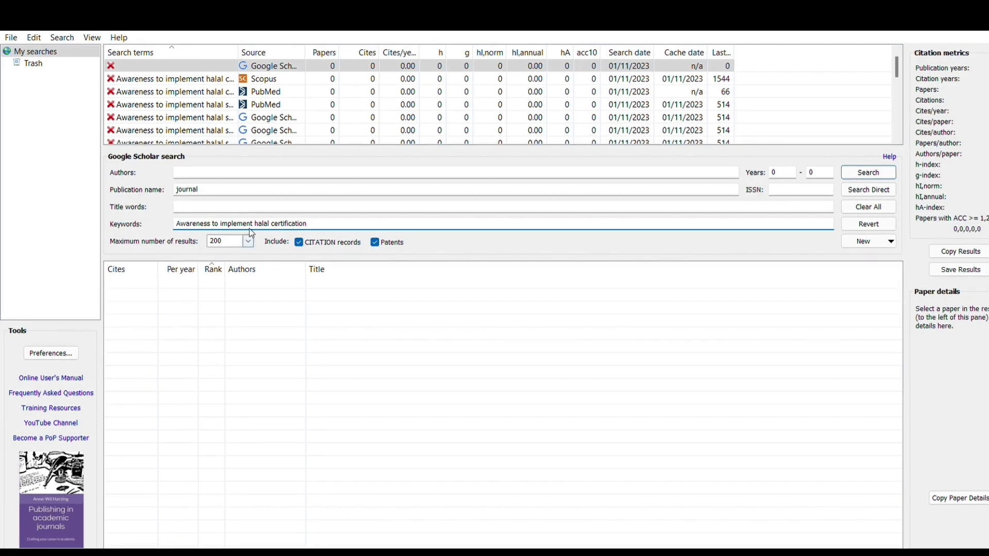
key(Tab)
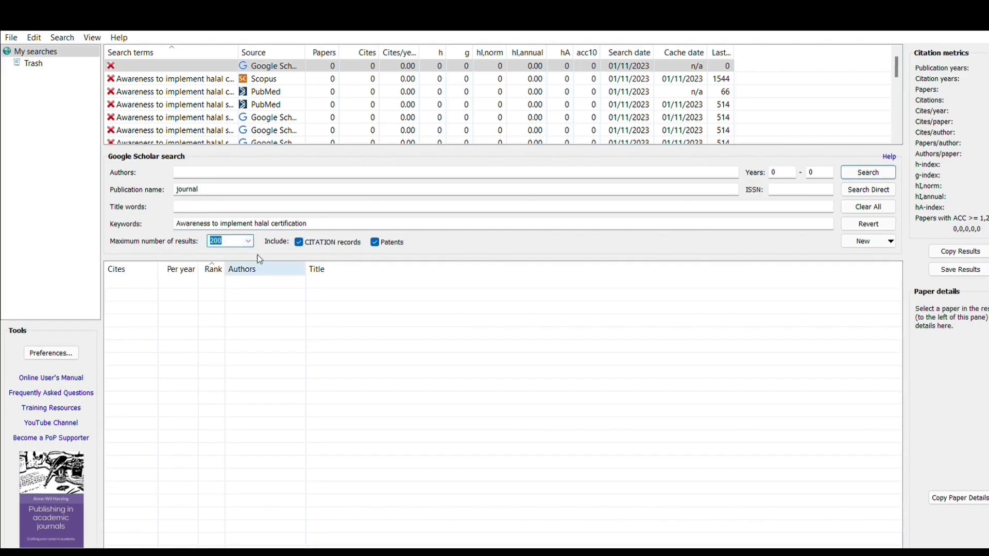
Step: Limit the publication years to 2010-2023 and run the Google Scholar search
click(790, 164)
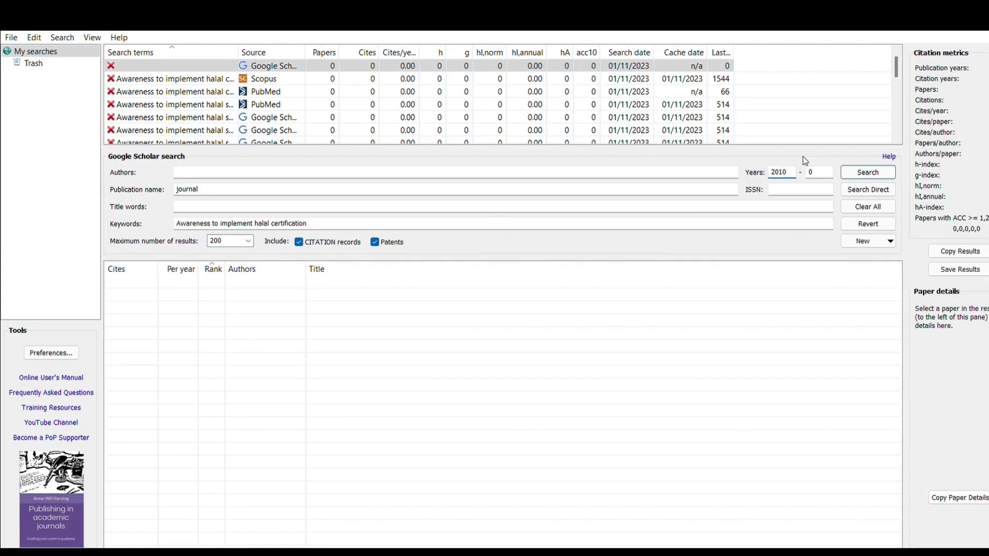
text(2)
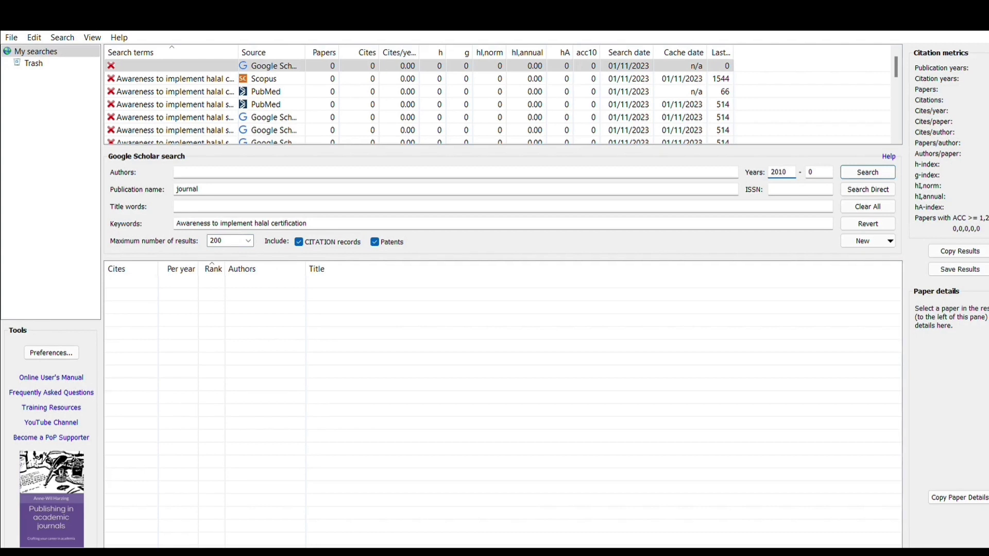
click(824, 164)
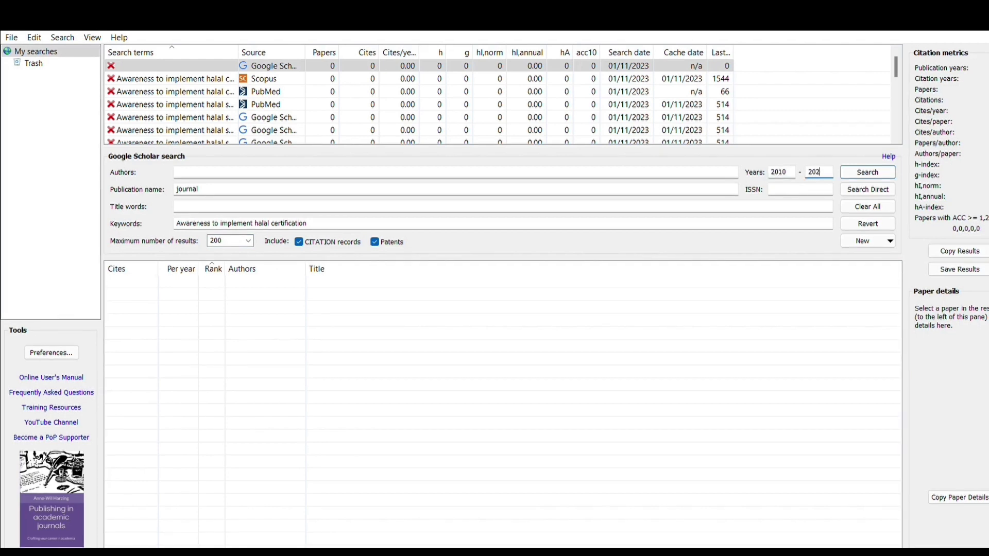
click(861, 165)
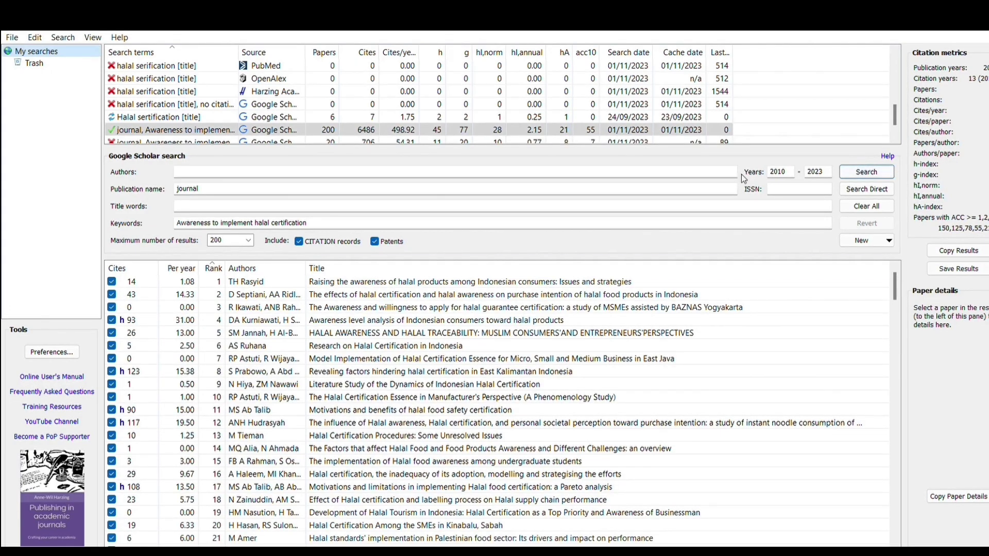
click(291, 223)
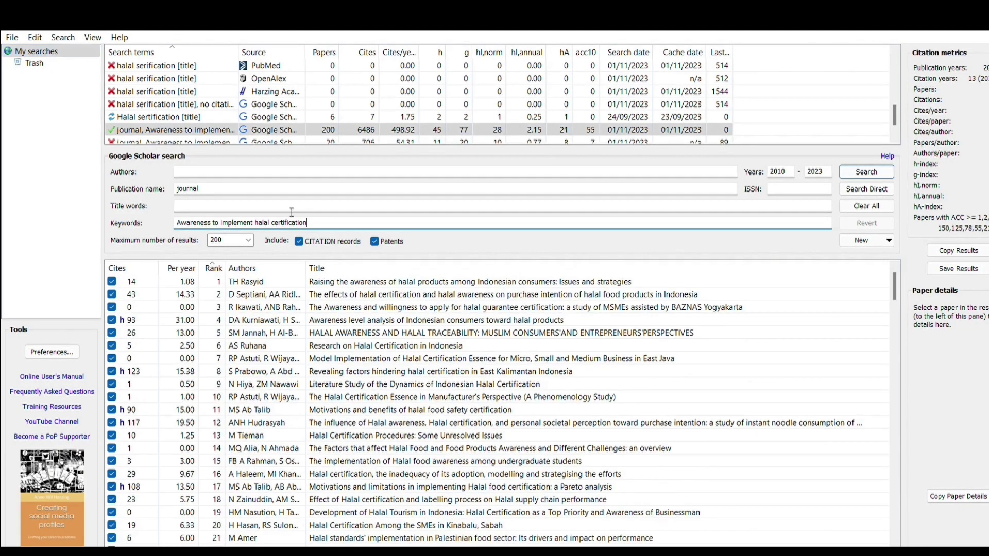
key(ctrl+a)
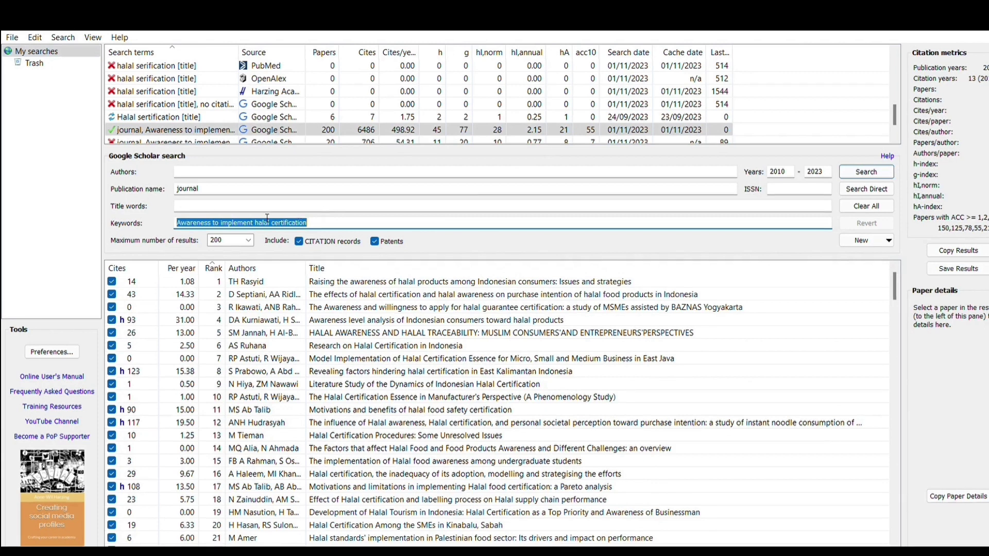
click(322, 217)
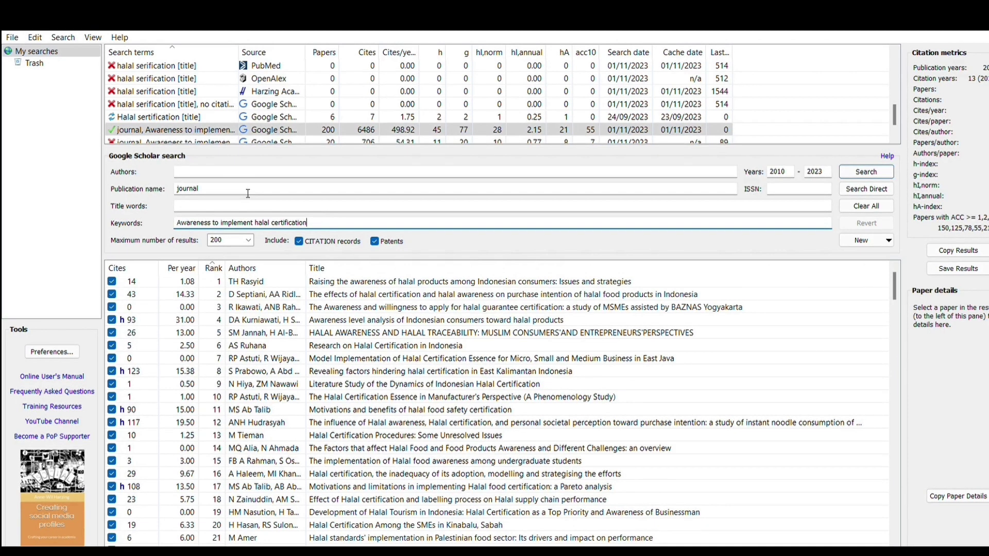
click(200, 188)
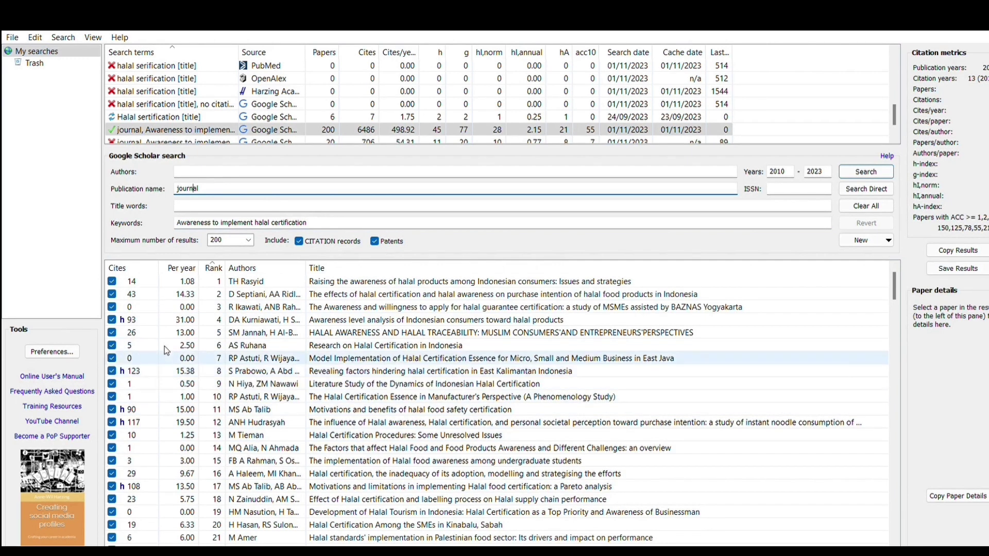
Step: Save the search results in RIS/RefManager format
click(951, 261)
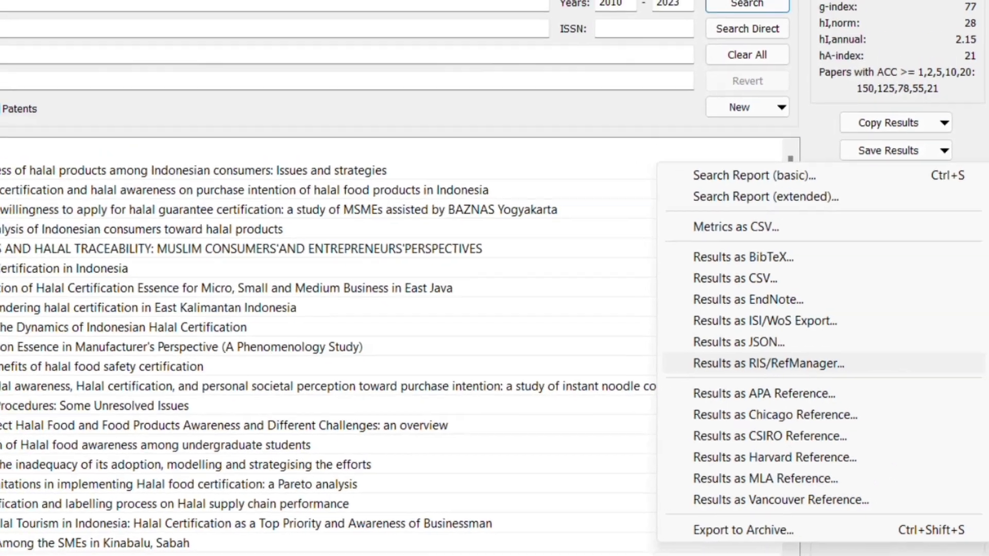
click(768, 363)
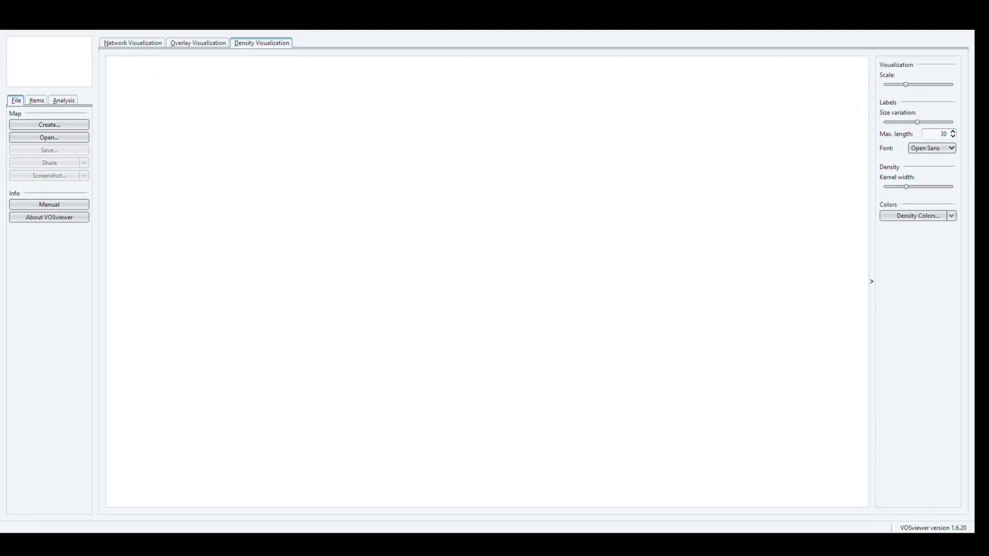
Step: Switch to VOSviewer and look through its network, overlay and density visualizations and its file, item and analysis options
click(156, 46)
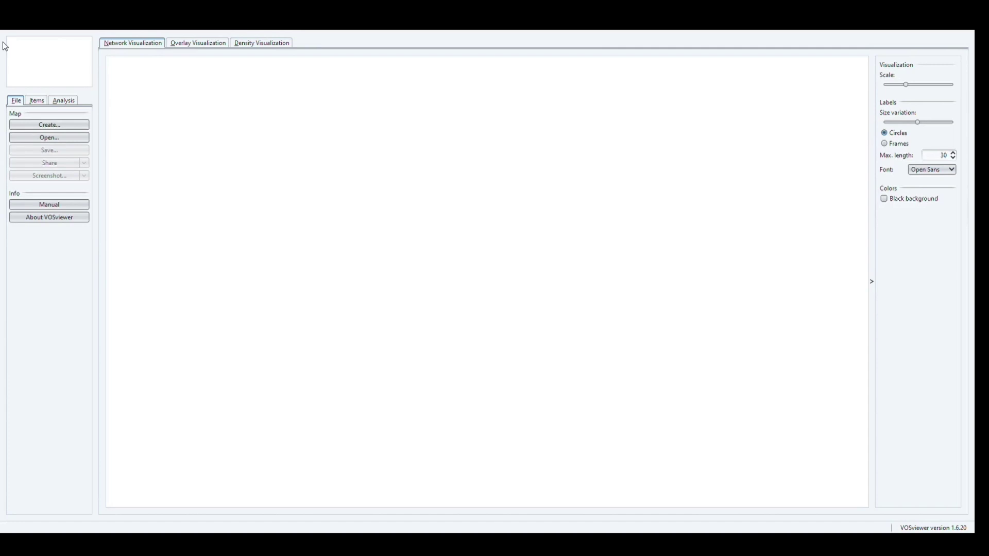
click(36, 101)
click(64, 100)
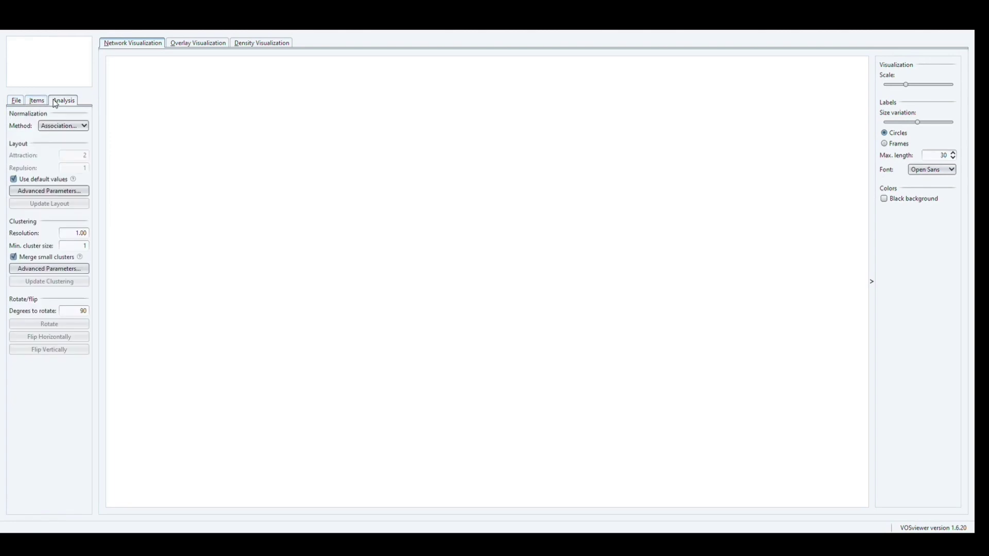
click(11, 102)
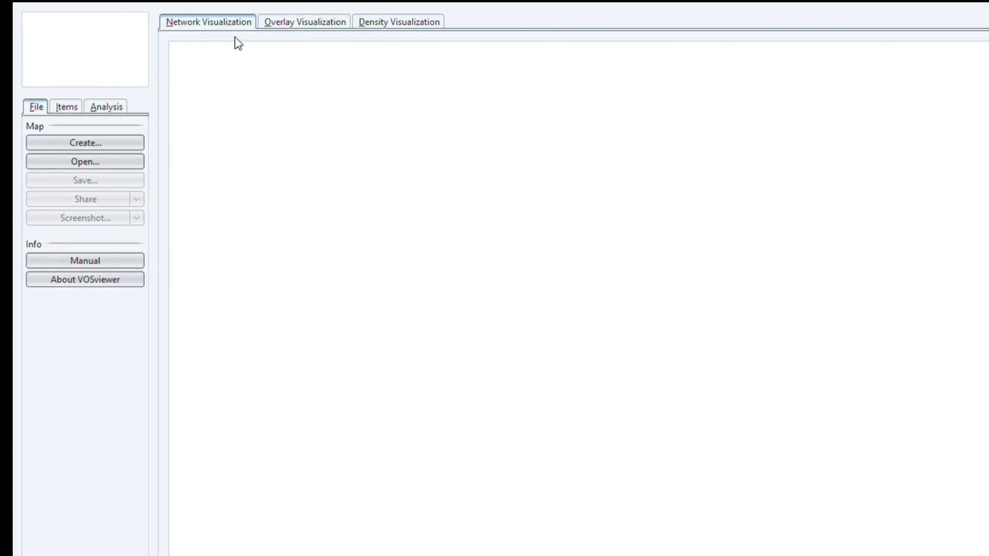
click(289, 26)
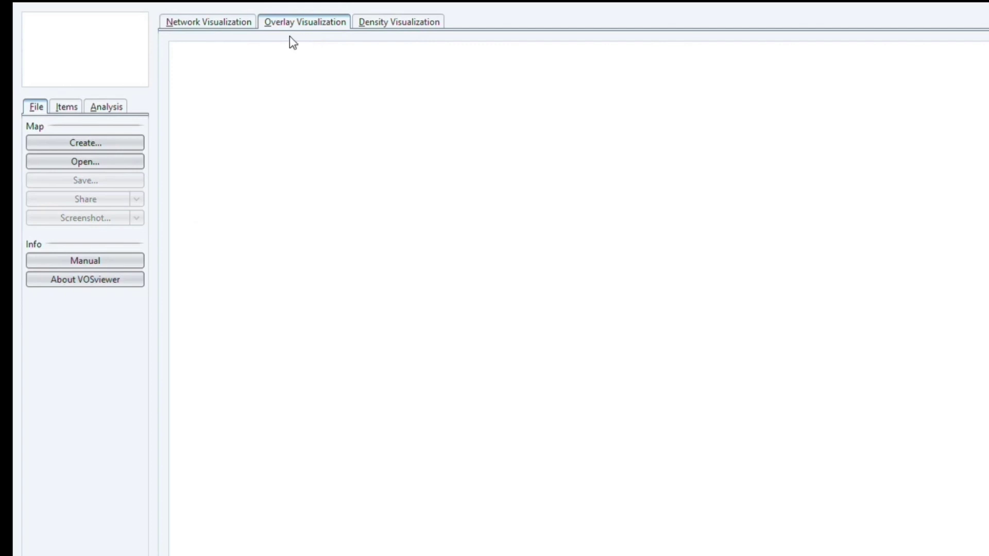
click(380, 26)
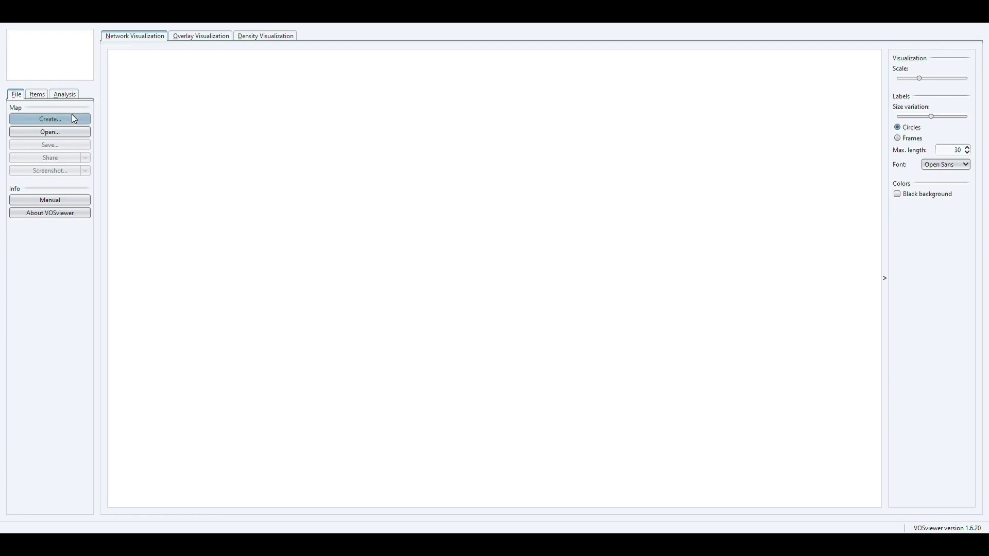
Step: Create a new map from reference manager files, loading Halal certification 1.ris and Halal certification 2.ris from Downloads
click(69, 119)
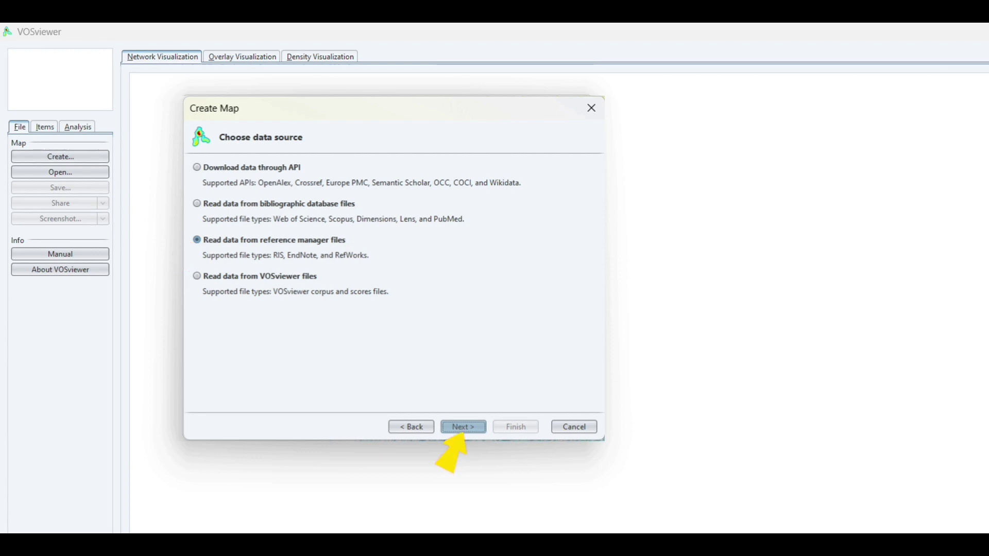
key(Return)
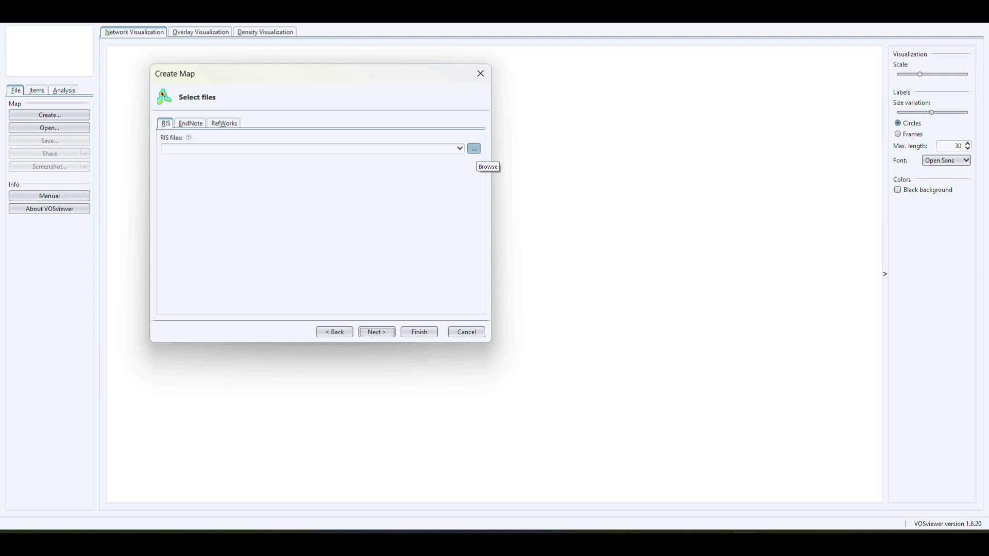
click(473, 149)
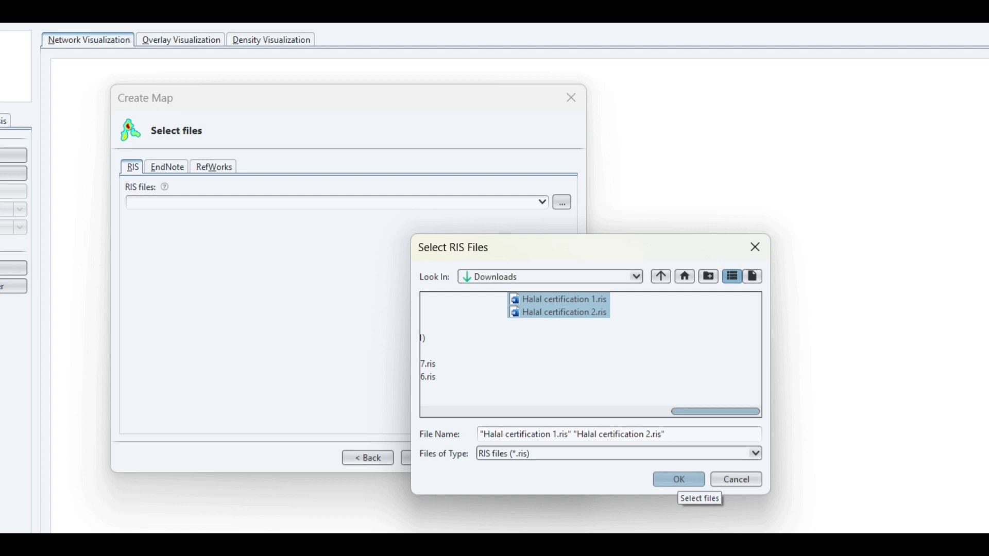
click(679, 480)
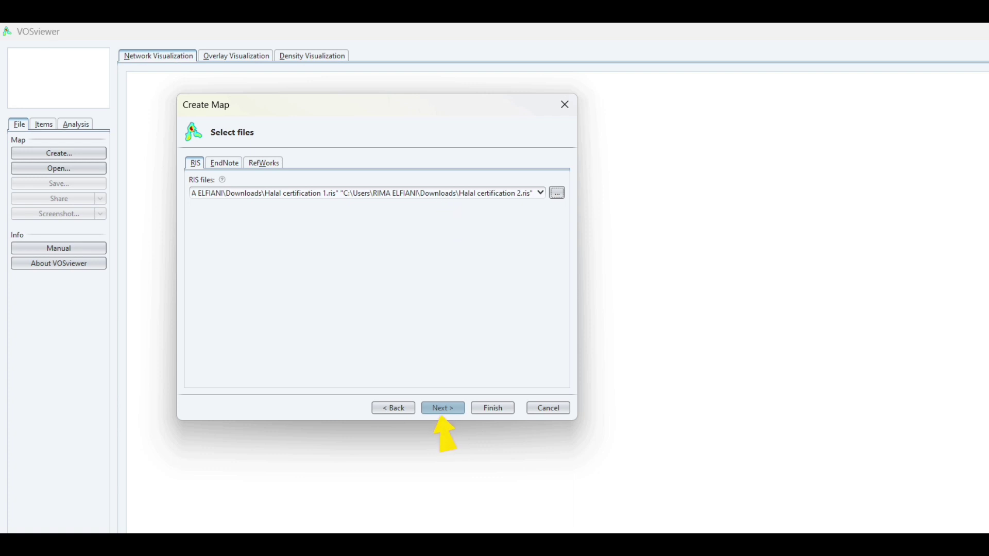
click(442, 408)
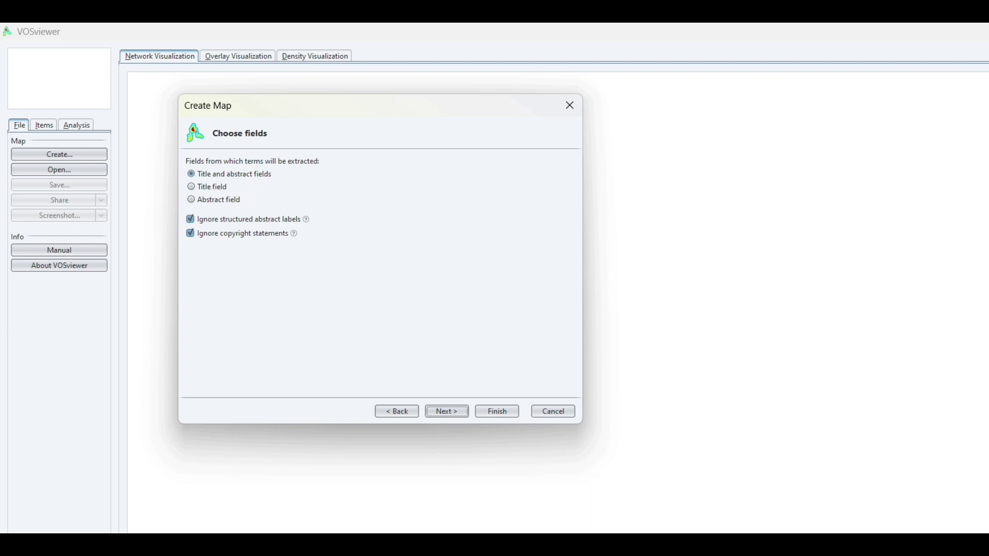
Step: Extract the map's terms from title and abstract fields, using binary counting and a minimum of 7 occurrences per term
key(Return)
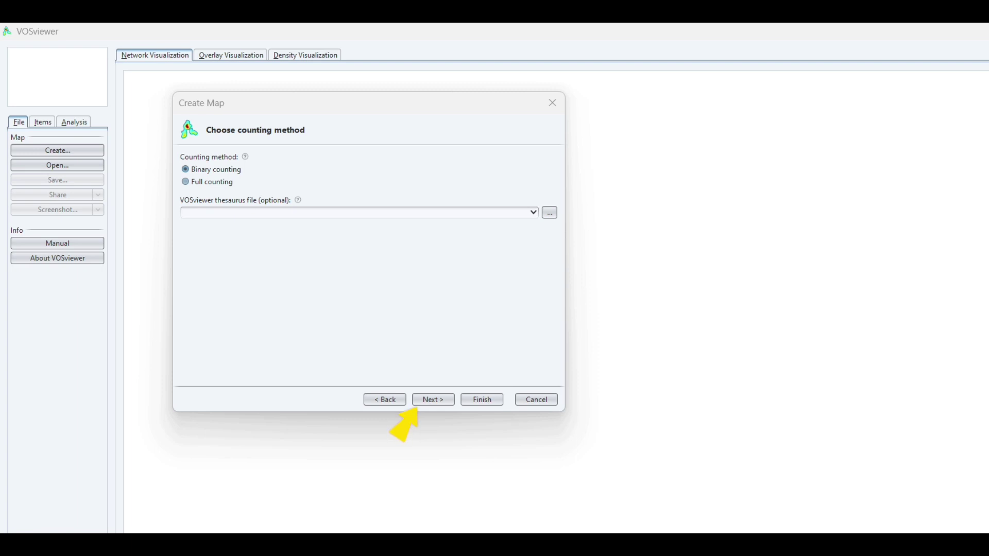
click(433, 400)
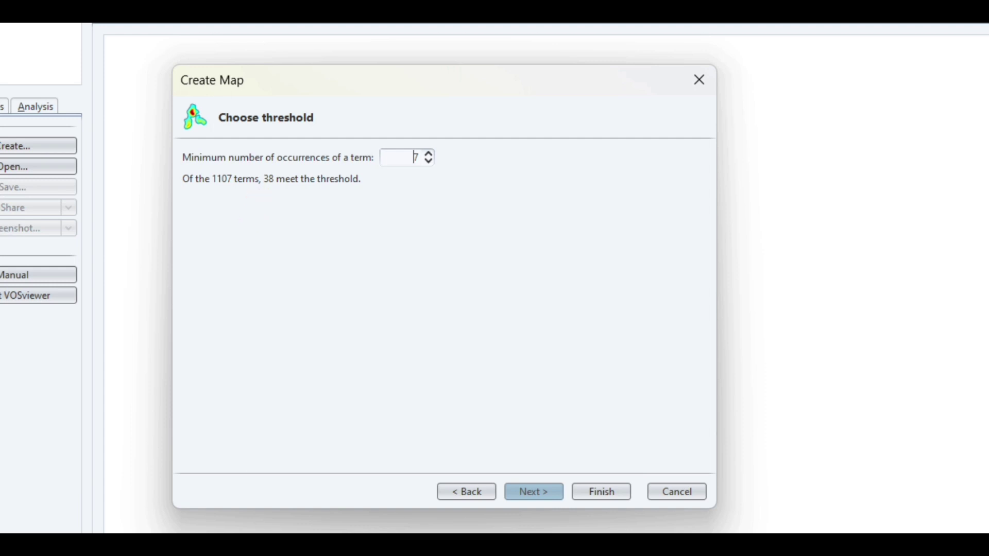
key(Return)
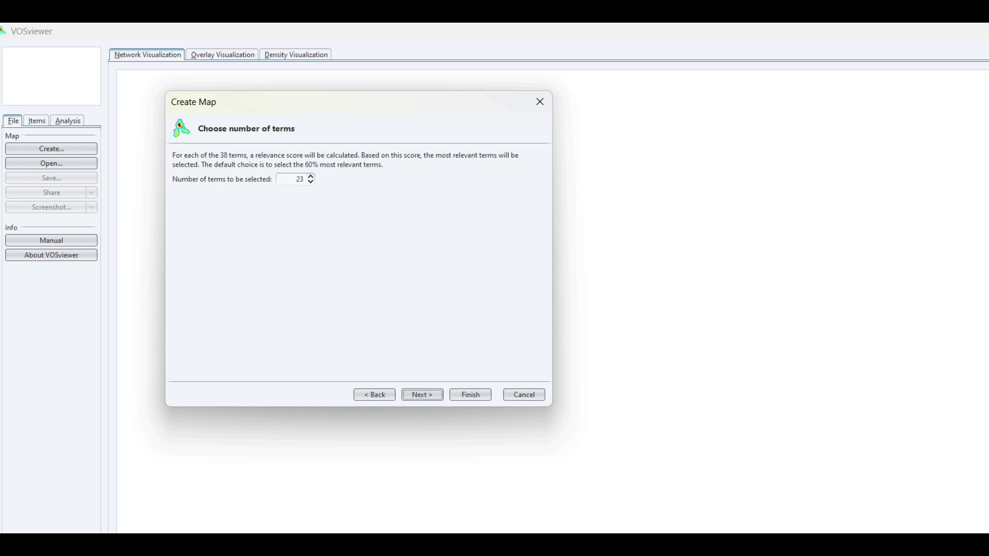
Step: Set the number of terms to be selected to 38 and generate the term map
click(422, 395)
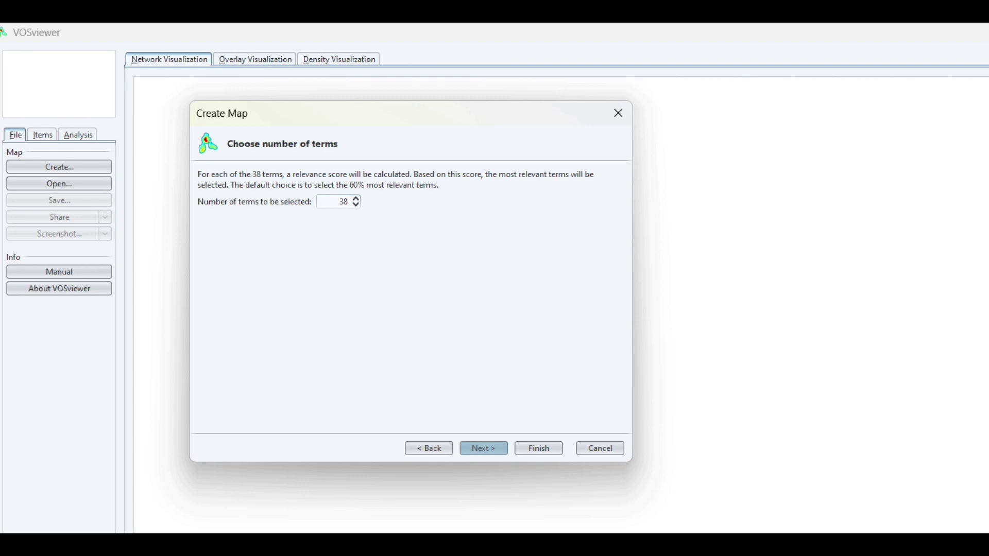
key(Return)
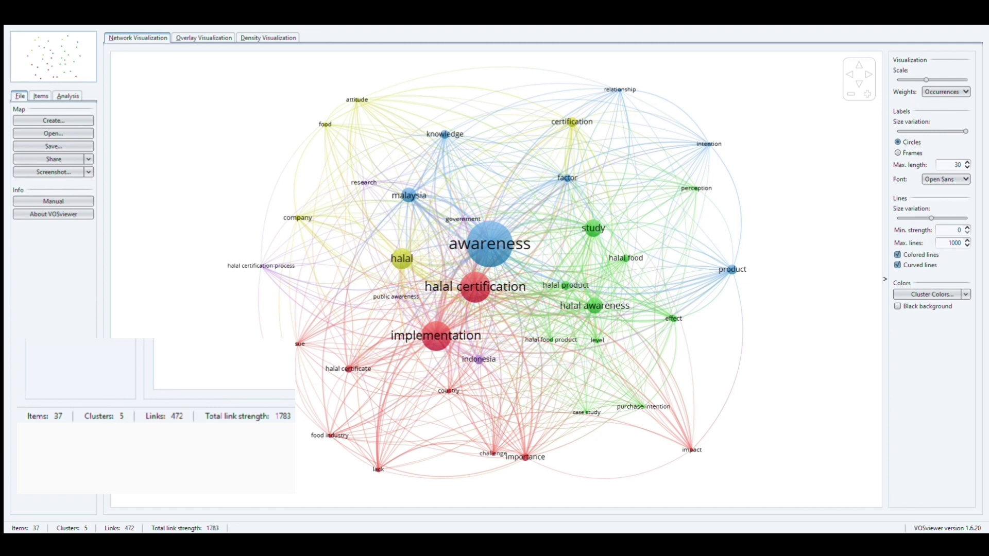
Step: Examine the links, clusters and occurrences of the terms awareness, halal certification, halal and indonesia in the network visualization
click(418, 302)
mouse_move(494, 252)
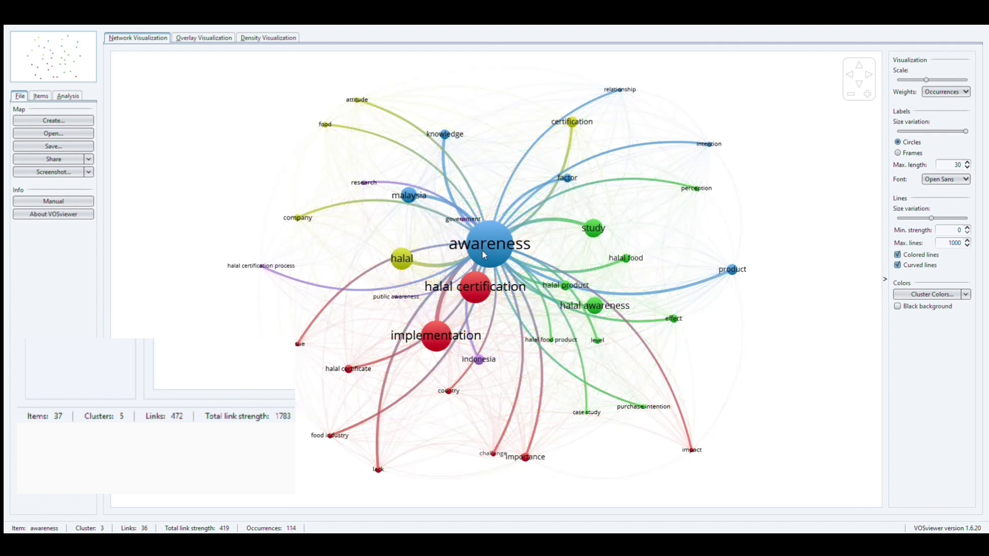
mouse_move(477, 292)
mouse_move(408, 267)
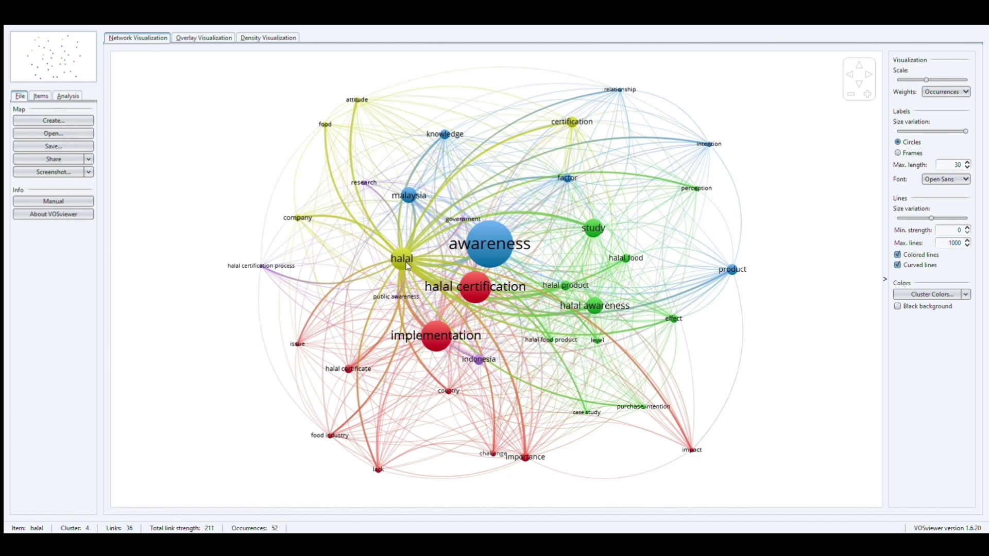
mouse_move(478, 365)
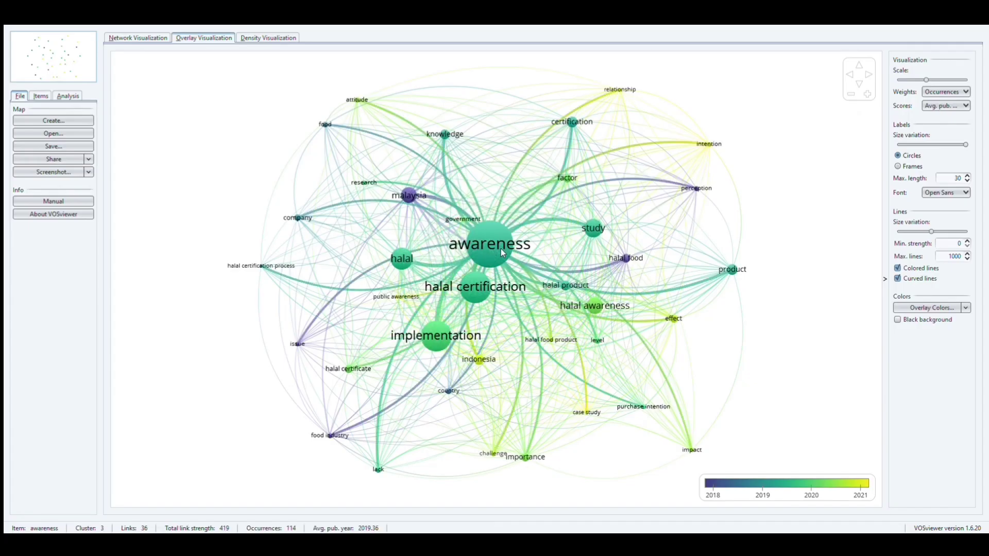
Step: Examine awareness and halal food by publication year in the overlay visualization, and view the map's item density
click(500, 248)
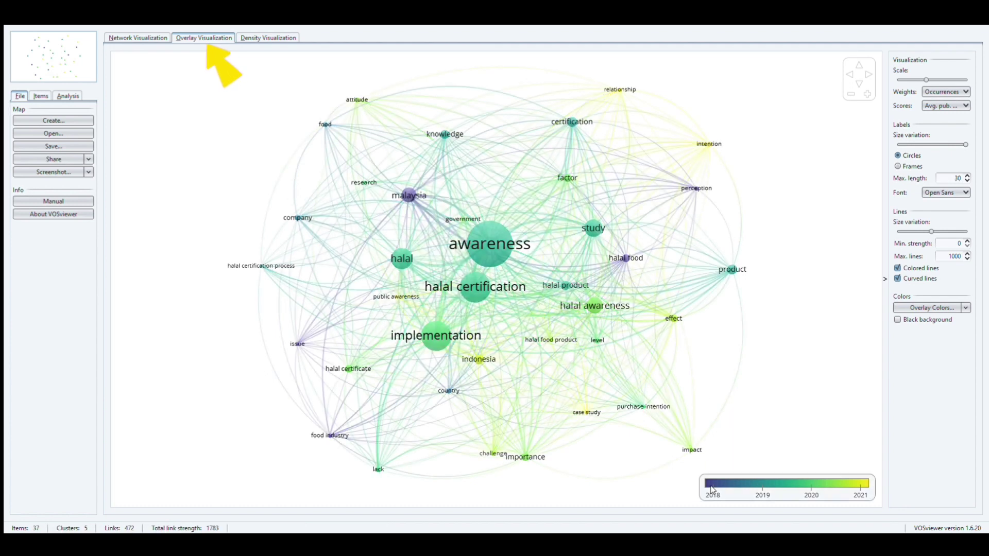
click(625, 260)
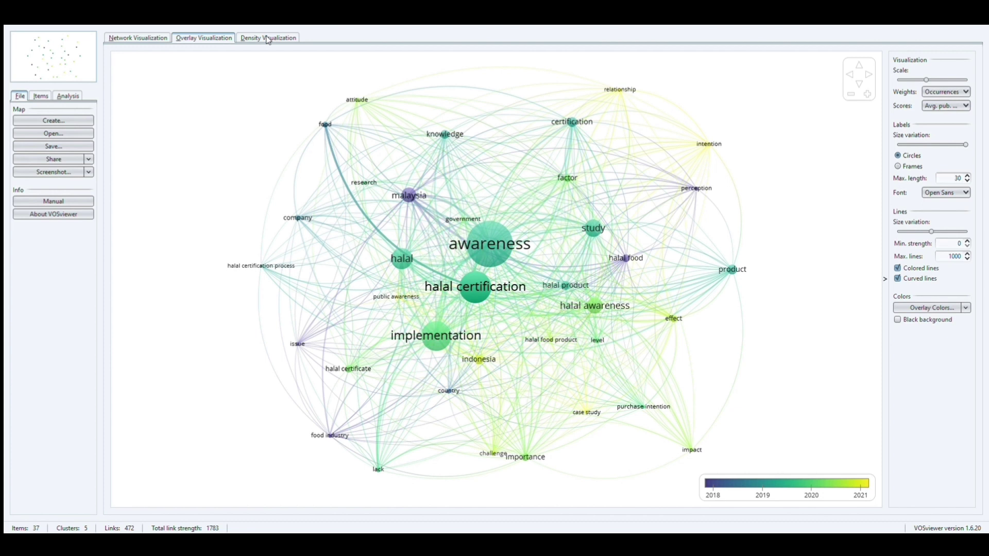
click(268, 39)
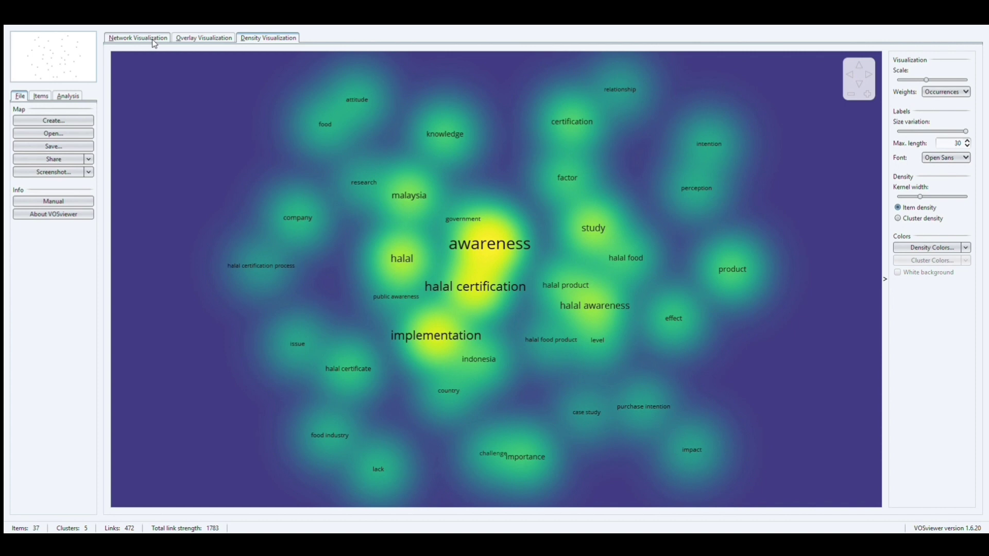
Step: Return to the network visualization and start capturing a screenshot of the map
click(138, 38)
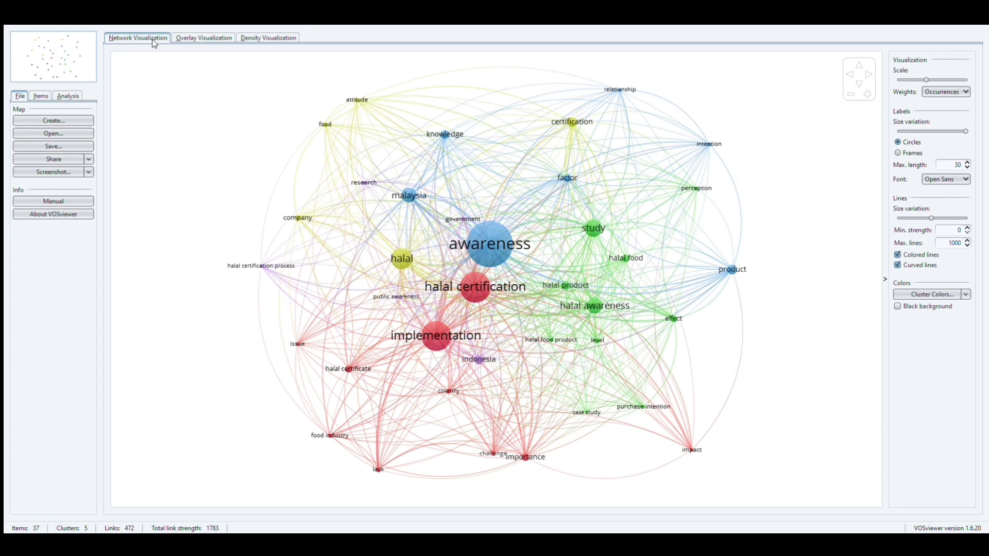
click(65, 178)
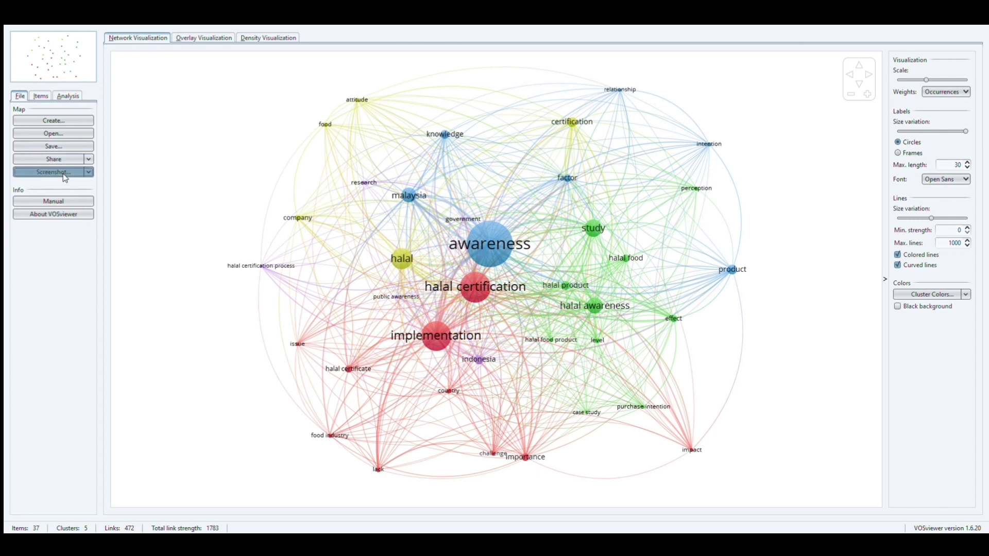